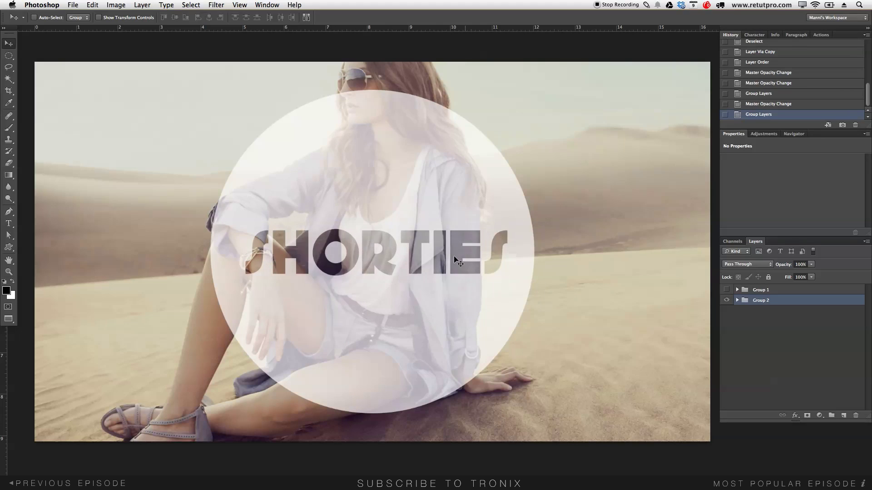
# Switch to the black-and-white circle version and expand Group 1 to inspect its layers
pyautogui.click(727, 300)
pyautogui.click(727, 291)
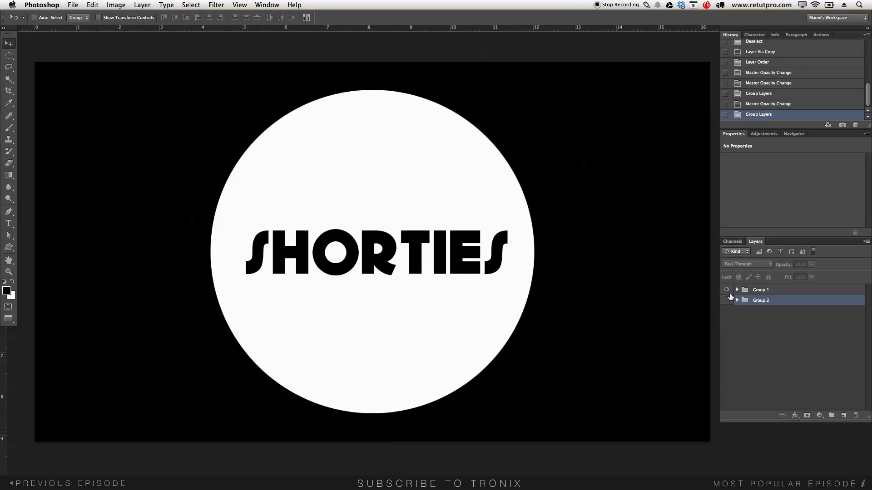
pyautogui.click(737, 290)
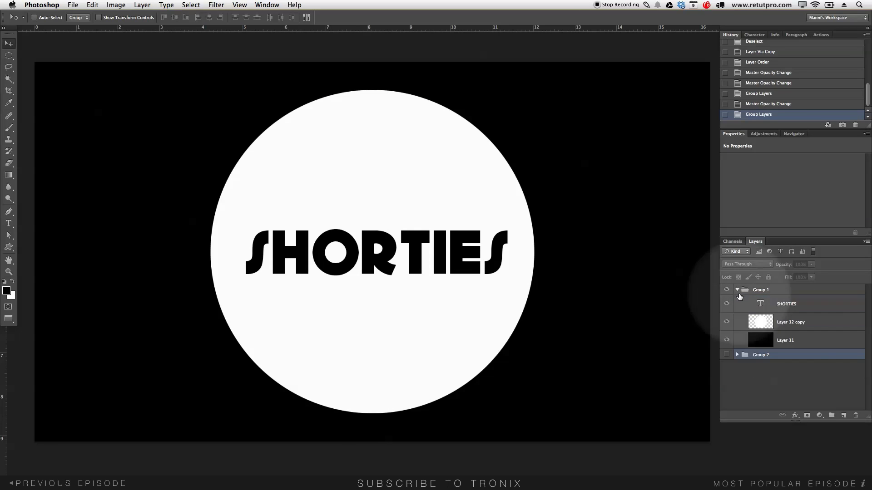
pyautogui.click(791, 387)
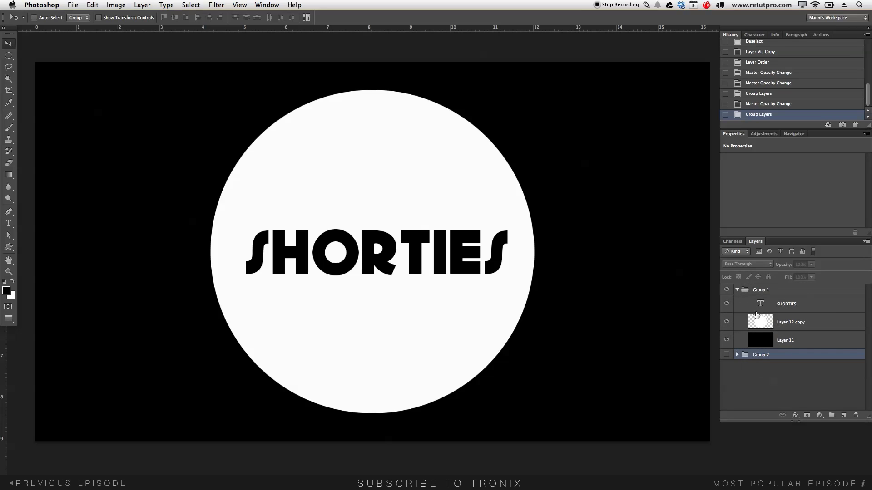
pyautogui.click(726, 304)
pyautogui.click(726, 322)
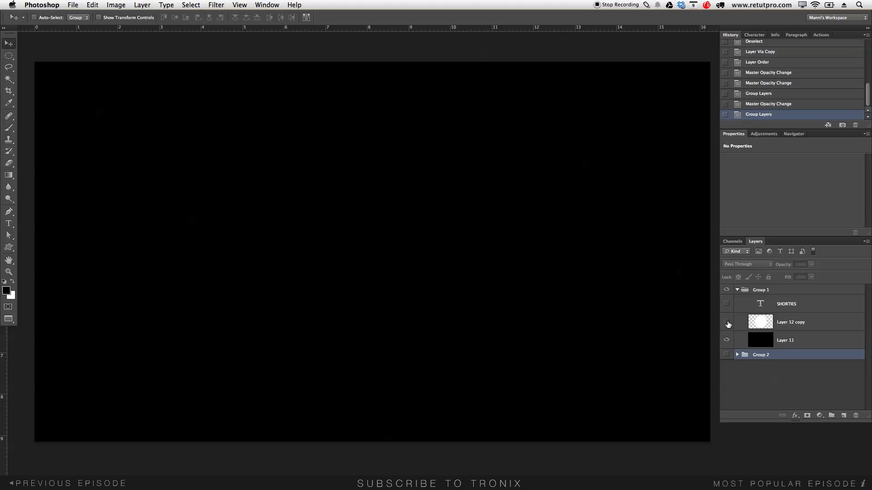
pyautogui.click(726, 322)
pyautogui.click(775, 324)
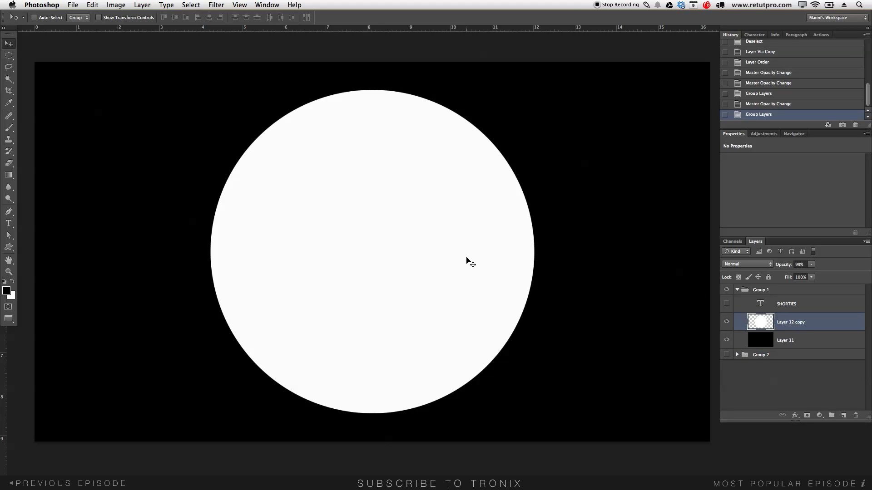
pyautogui.click(778, 341)
pyautogui.click(803, 343)
pyautogui.click(565, 295)
# Show the desert photo group and set Layer 12's opacity to 100%
pyautogui.click(726, 321)
pyautogui.click(726, 340)
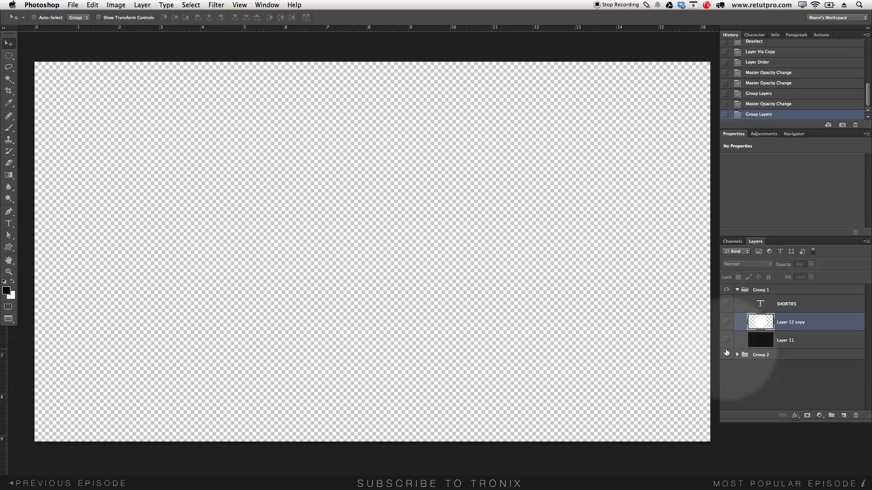
pyautogui.click(726, 355)
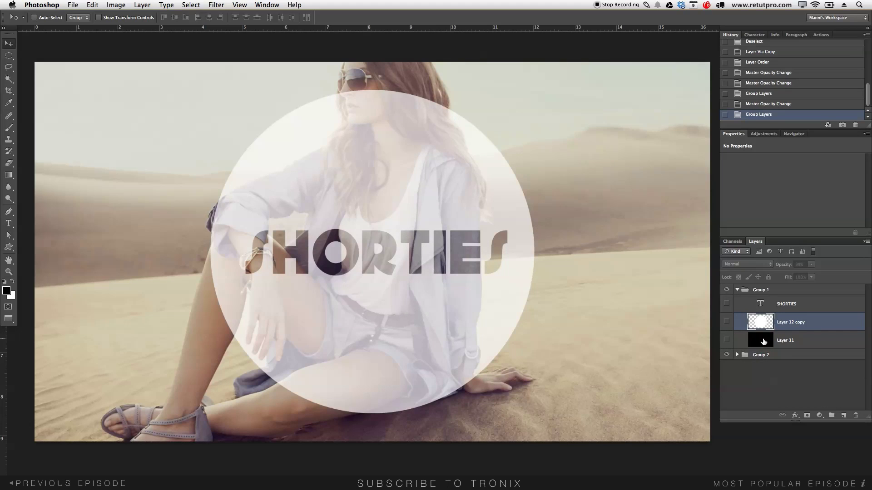
pyautogui.click(738, 355)
pyautogui.click(777, 367)
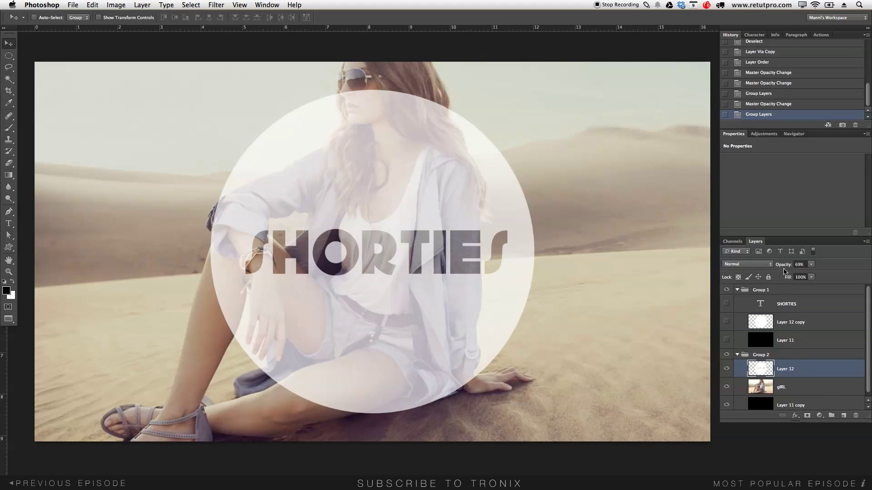
pyautogui.click(799, 264)
pyautogui.write('100')
pyautogui.press('Return')
pyautogui.click(726, 386)
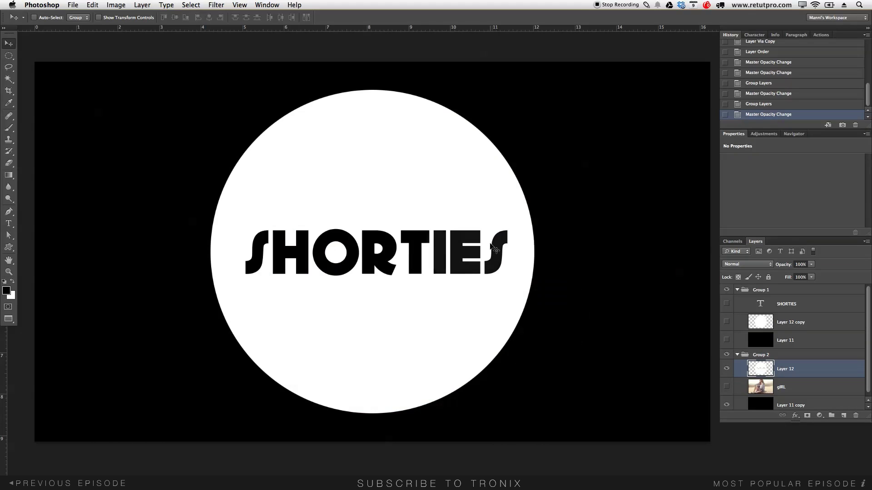
pyautogui.click(726, 387)
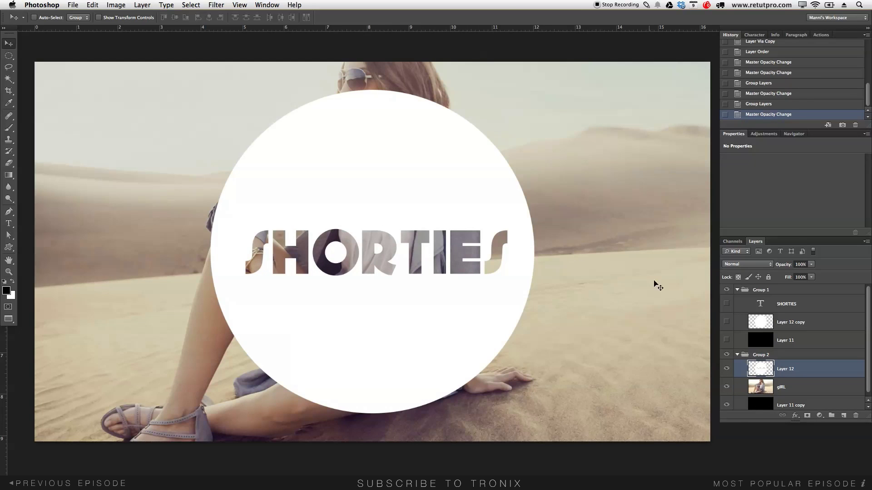
# Make Layer 11, Layer 12 copy and the SHORTIES text in Group 1 visible again
pyautogui.click(737, 355)
pyautogui.click(727, 340)
pyautogui.click(727, 322)
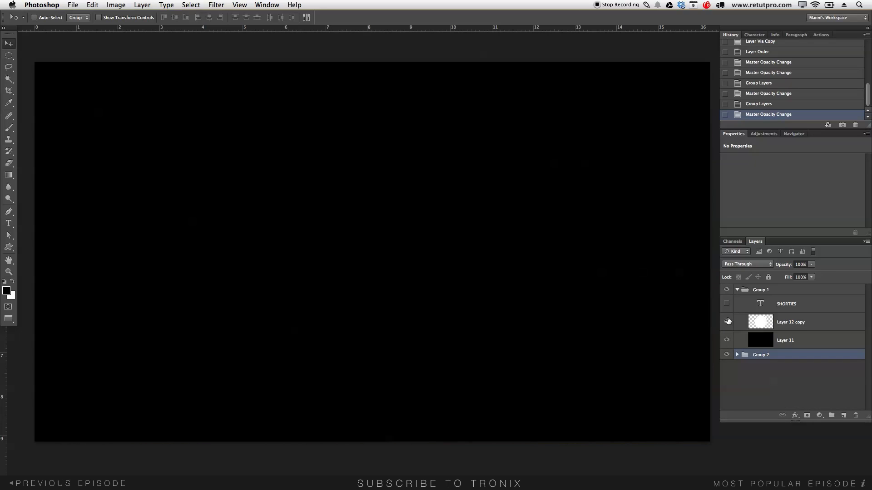
pyautogui.click(727, 322)
pyautogui.click(726, 303)
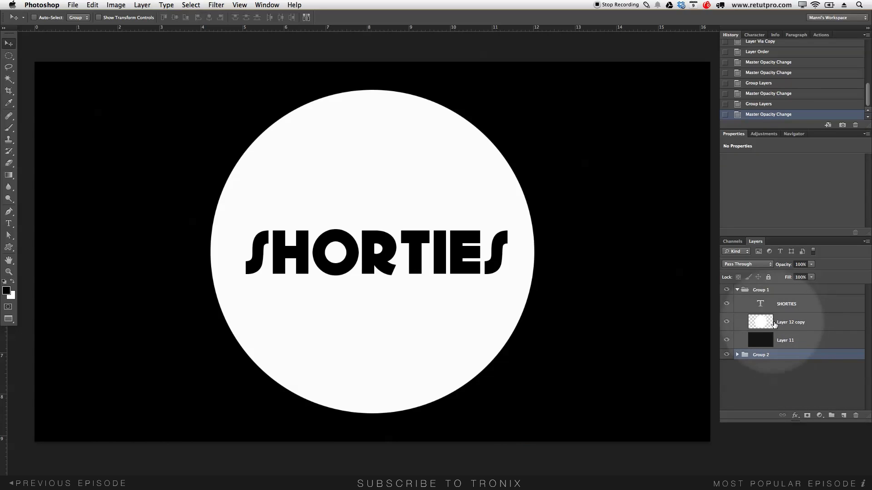
pyautogui.click(774, 323)
pyautogui.click(776, 309)
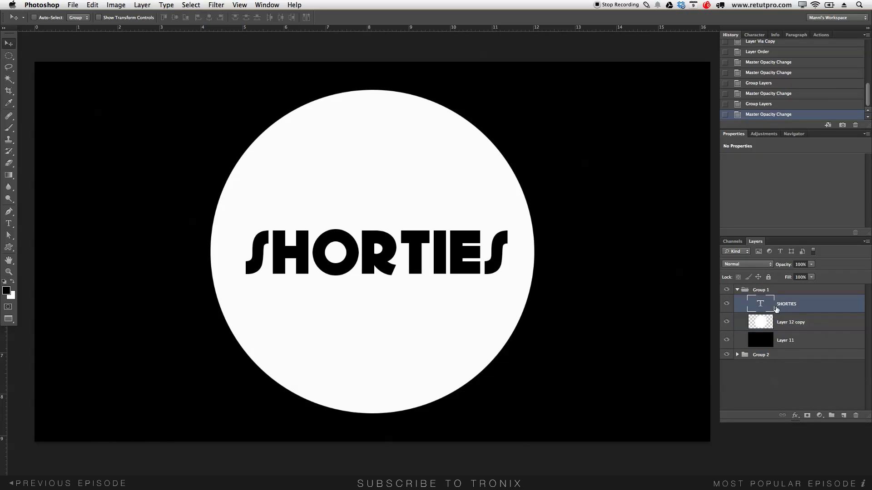
pyautogui.click(726, 303)
pyautogui.click(726, 303)
pyautogui.click(799, 313)
# Select all eight SHORTIES letters with the Magic Wand, adding each with Shift
pyautogui.click(9, 79)
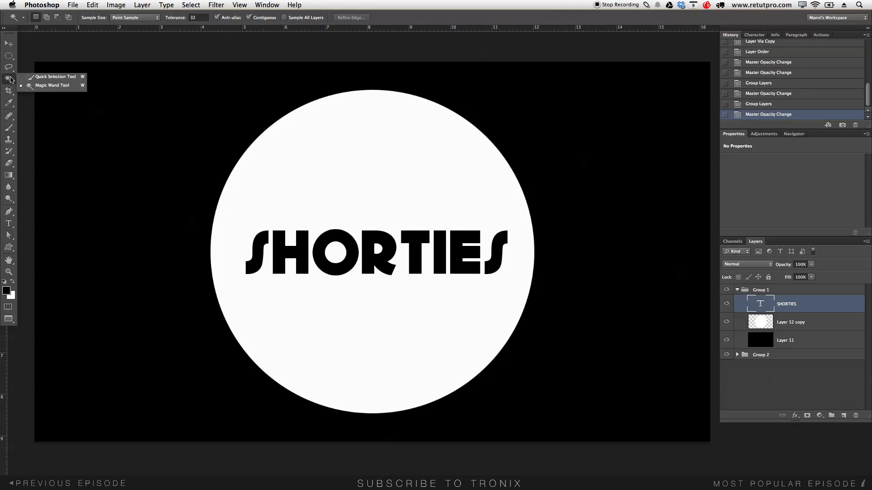
pyautogui.click(56, 87)
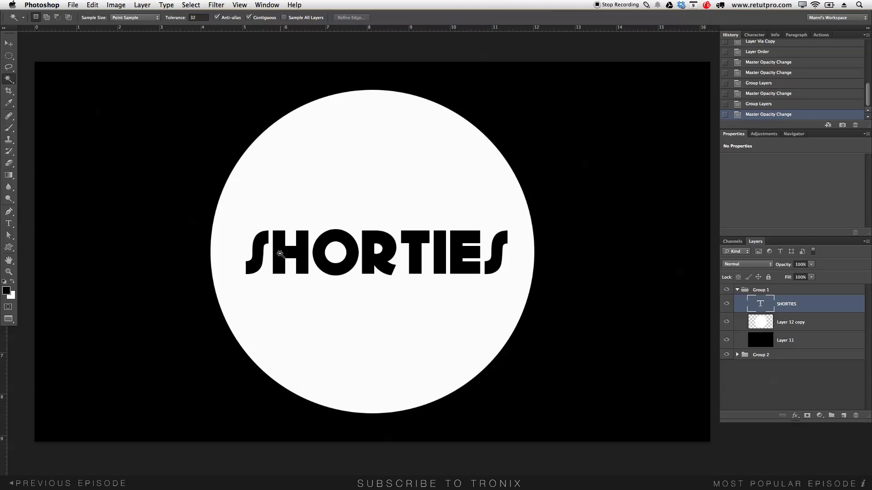
pyautogui.click(260, 247)
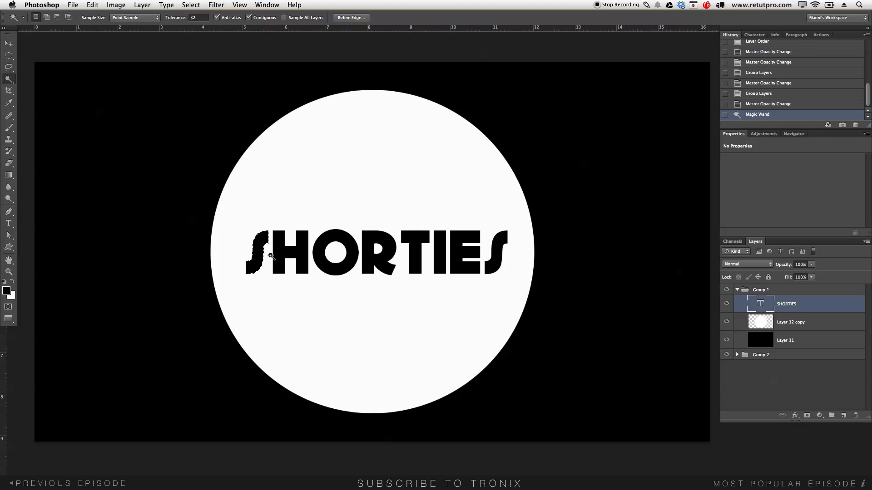
pyautogui.press('shift')
pyautogui.click(284, 250)
pyautogui.click(321, 249)
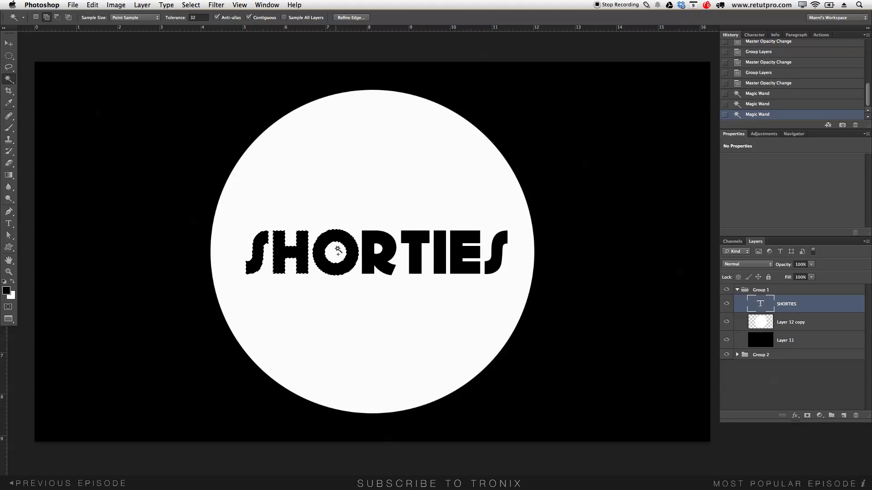
pyautogui.click(366, 241)
pyautogui.click(425, 240)
pyautogui.click(440, 252)
pyautogui.click(464, 245)
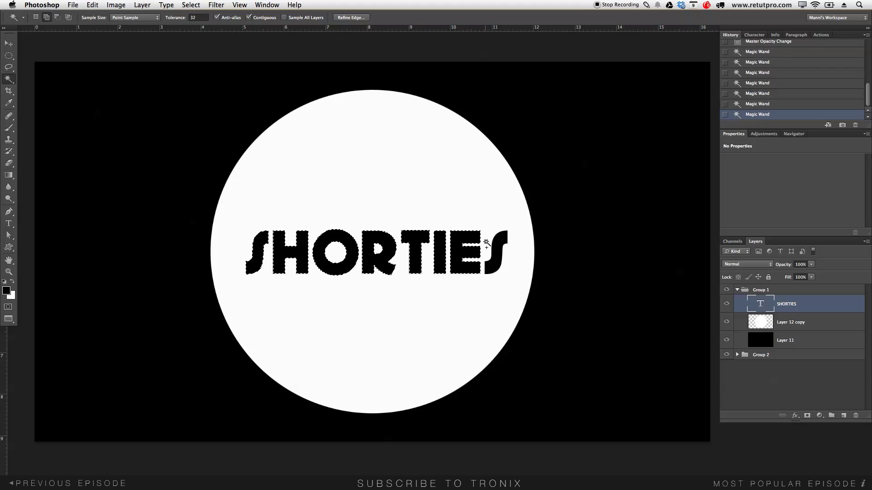
pyautogui.keyDown('shift'); pyautogui.click(498, 246); pyautogui.keyUp('shift')
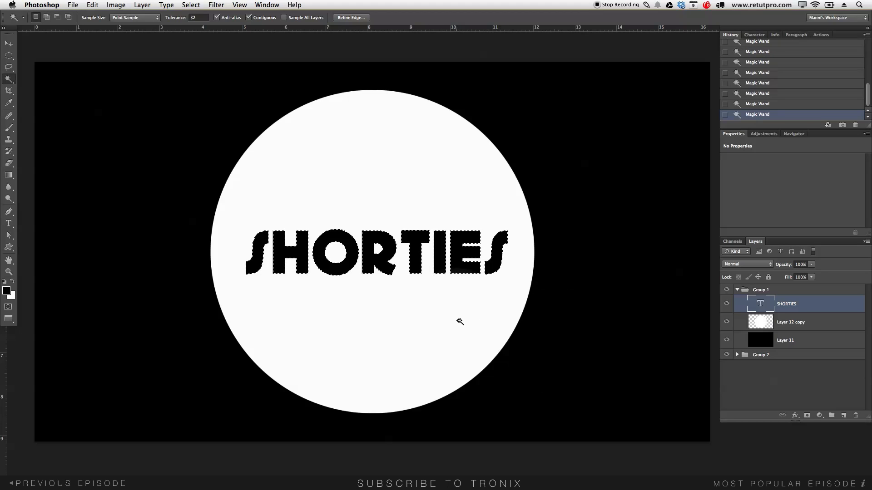
# Delete the selected letter shapes from Layer 12 copy's white circle and deselect
pyautogui.click(768, 322)
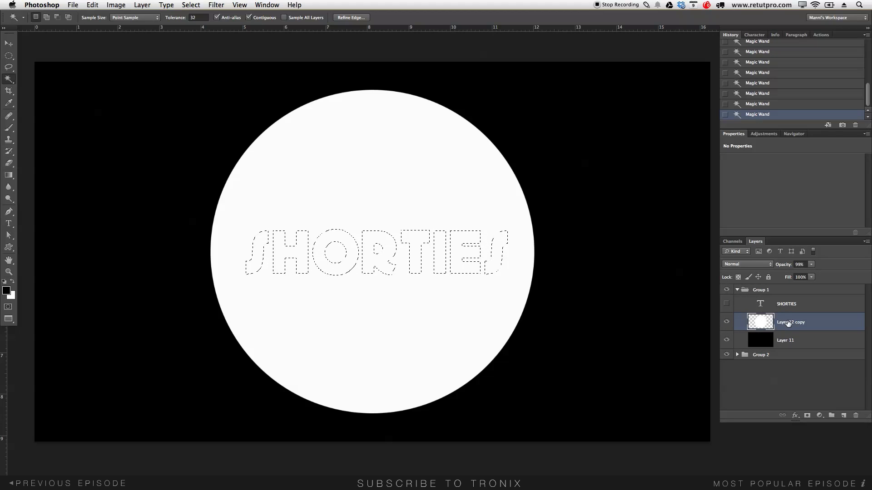
pyautogui.press('Delete')
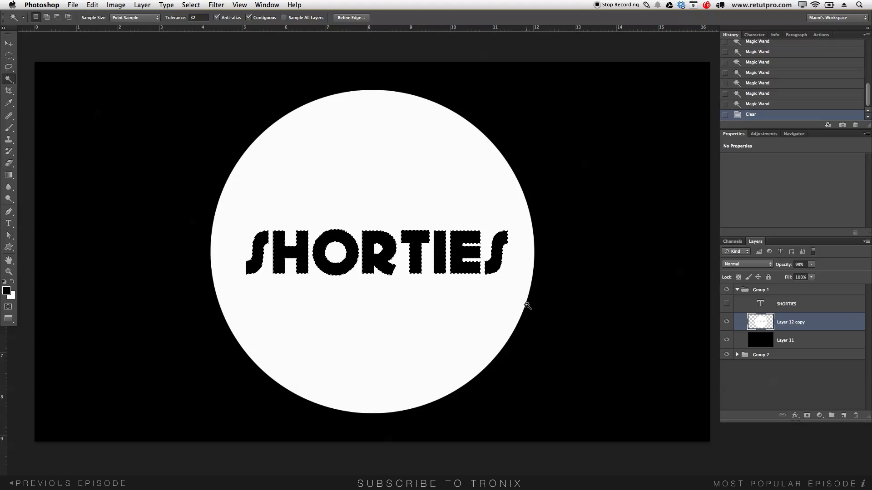
pyautogui.hotkey('ctrl', 'd')
# Revert to the last Magic Wand history state, show the SHORTIES text layer, and deselect
pyautogui.press('z')
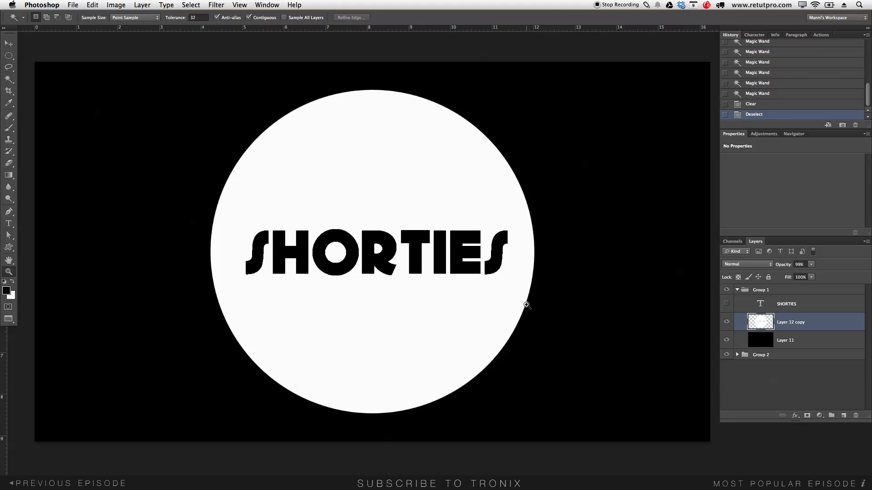
pyautogui.moveTo(476, 257); pyautogui.dragTo(514, 269)
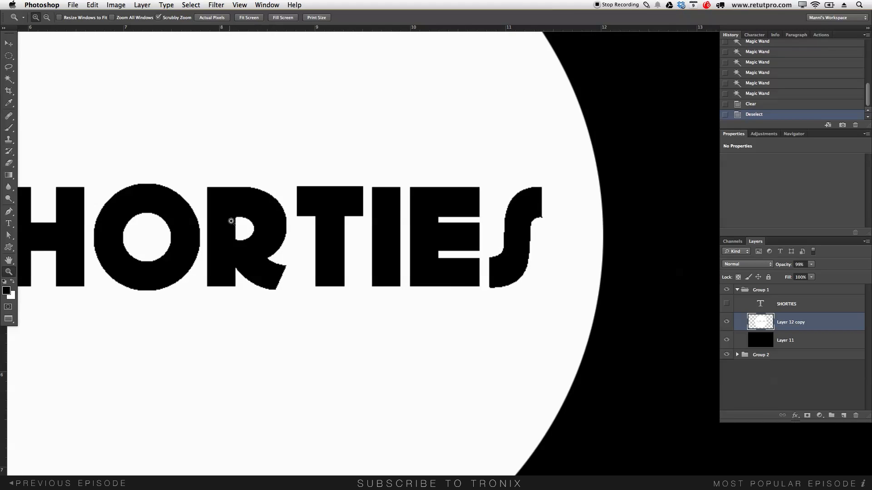
pyautogui.moveTo(265, 226); pyautogui.dragTo(409, 223)
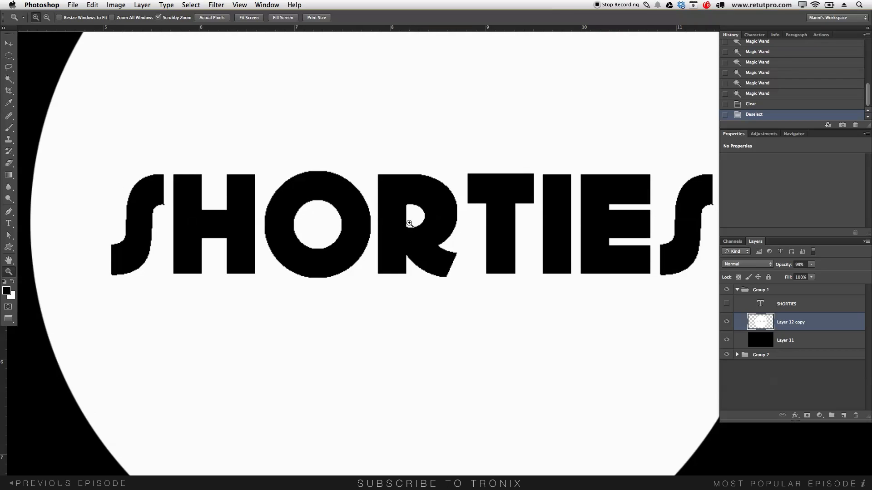
pyautogui.keyDown('alt'); pyautogui.click(422, 227); pyautogui.keyUp('alt')
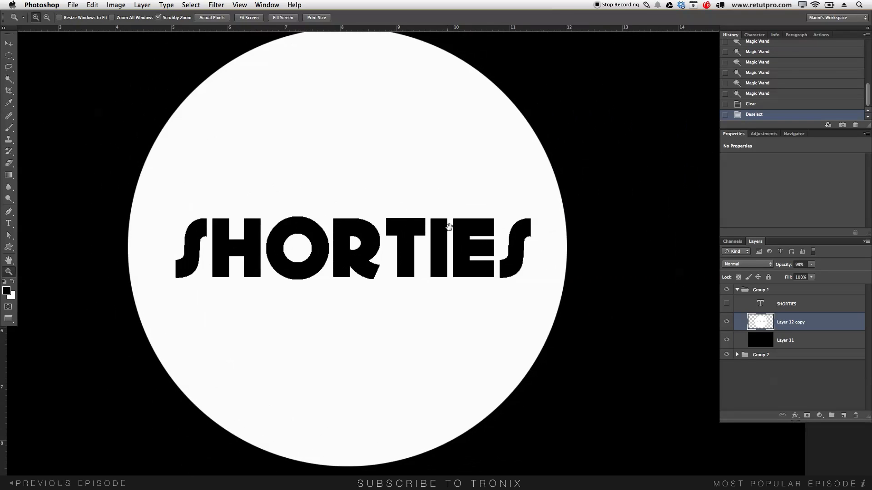
pyautogui.keyDown('alt'); pyautogui.click(463, 247); pyautogui.keyUp('alt')
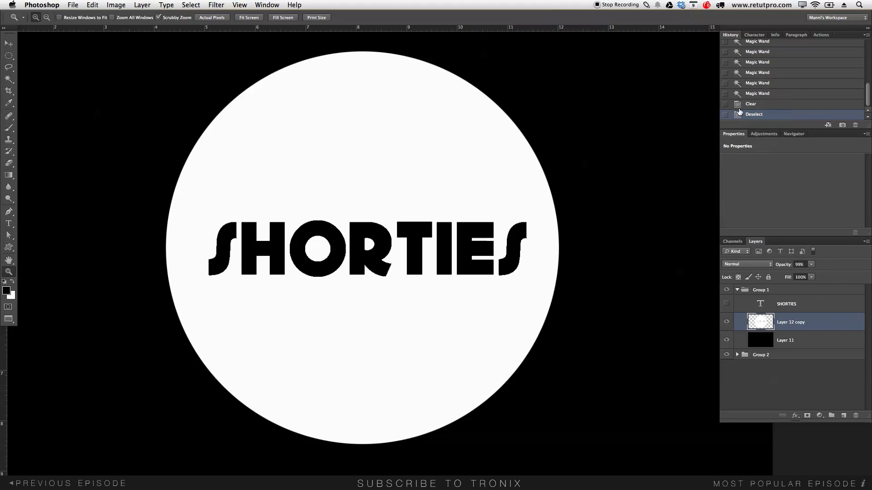
pyautogui.click(752, 94)
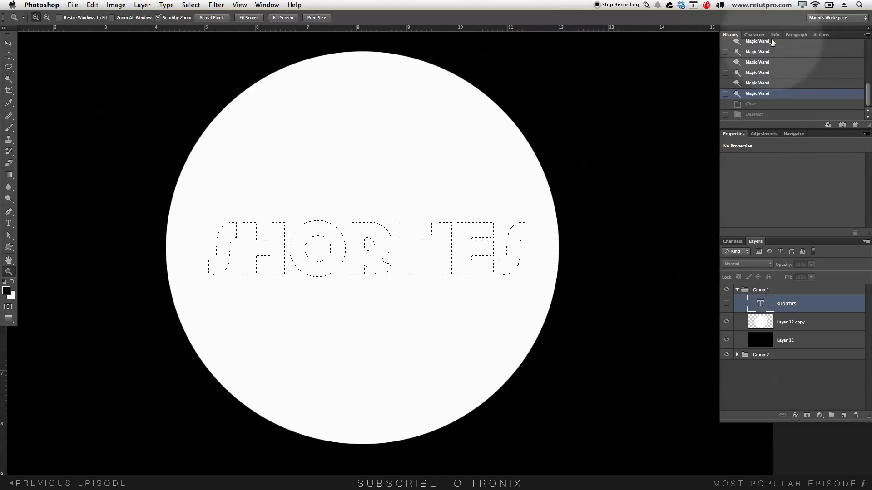
pyautogui.click(727, 304)
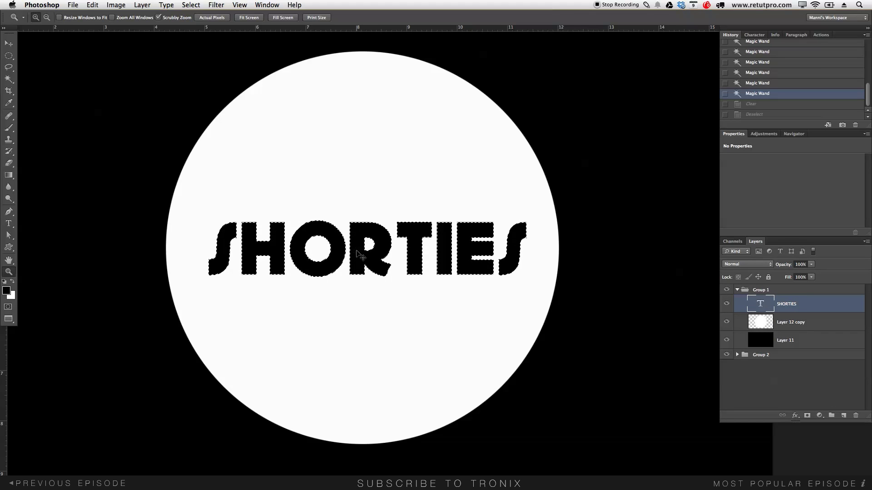
pyautogui.hotkey('ctrl', 'd')
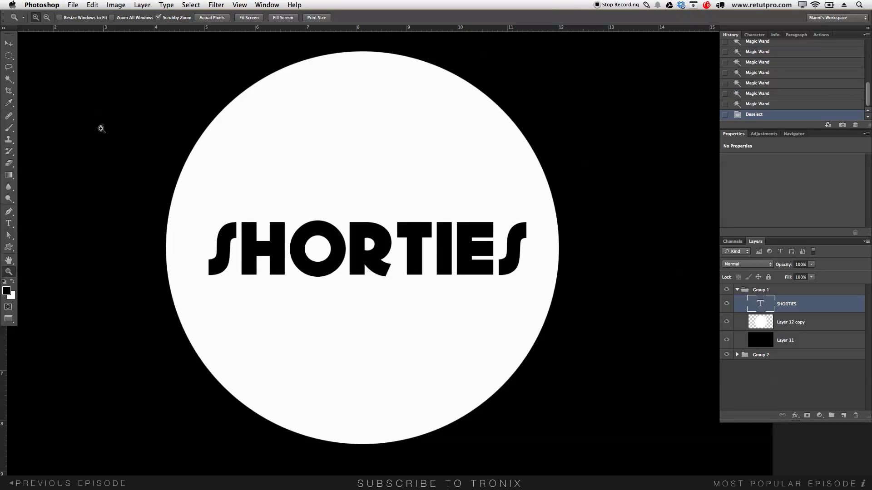
# Create a work path from the SHORTIES text layer's outlines, then right-click it with the Pen tool
pyautogui.click(10, 44)
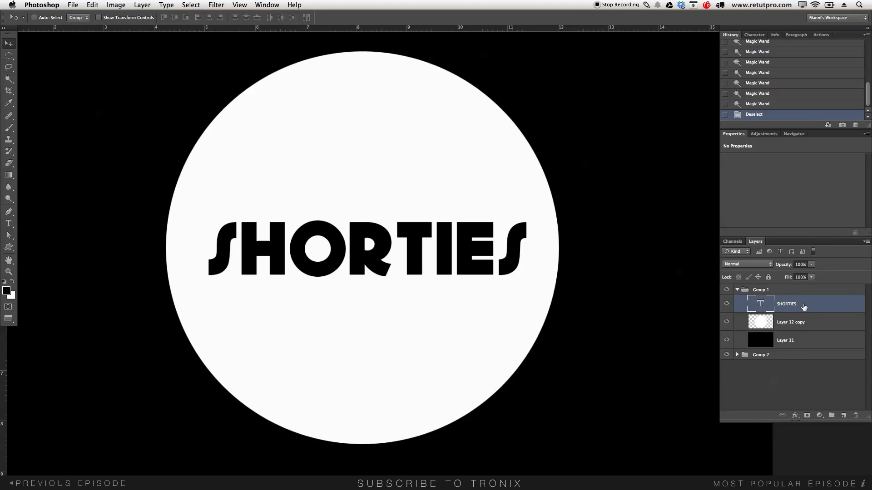
pyautogui.rightClick(800, 305)
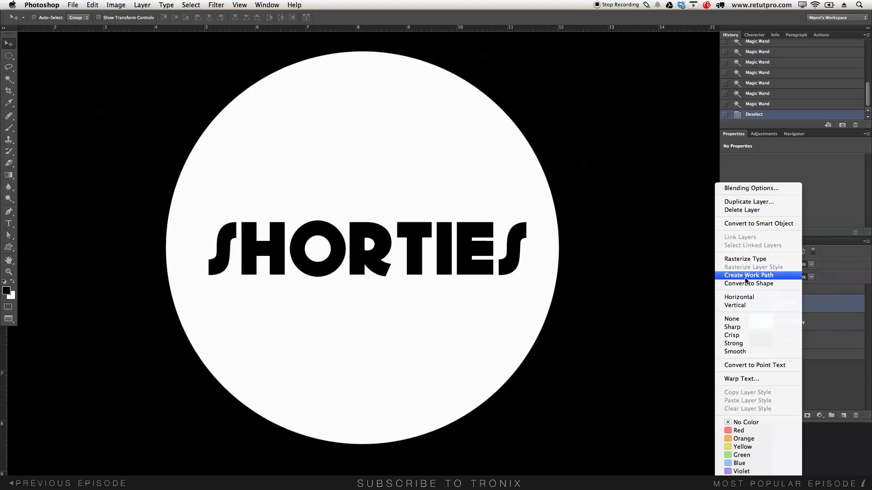
pyautogui.click(755, 276)
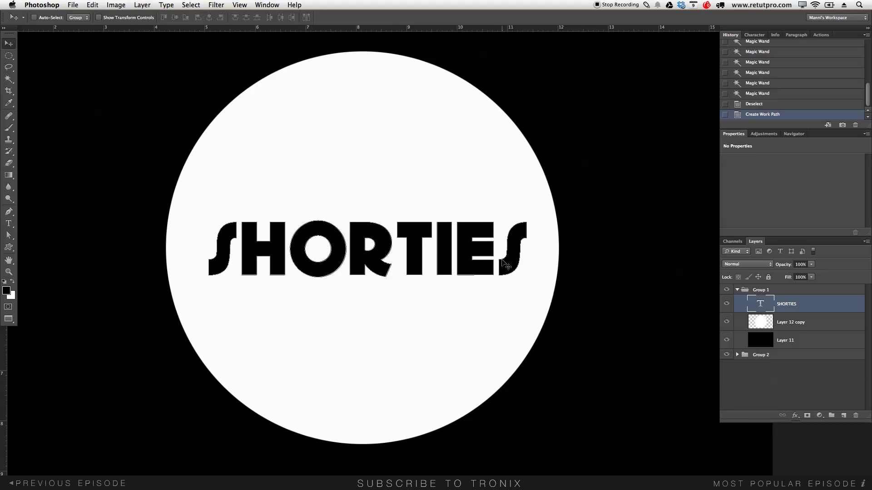
pyautogui.click(8, 211)
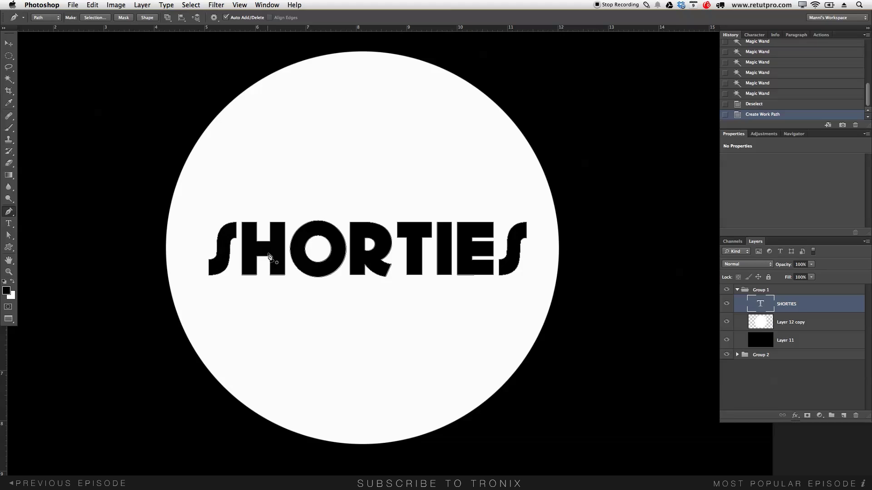
pyautogui.rightClick(280, 252)
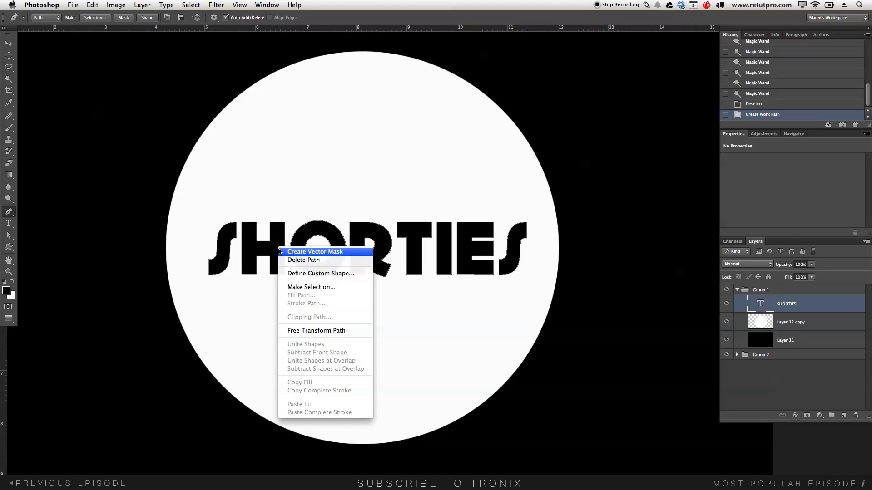
# Turn the work path into a 0-feather selection, hide SHORTIES, and delete the letters from Layer 12 copy
pyautogui.click(308, 288)
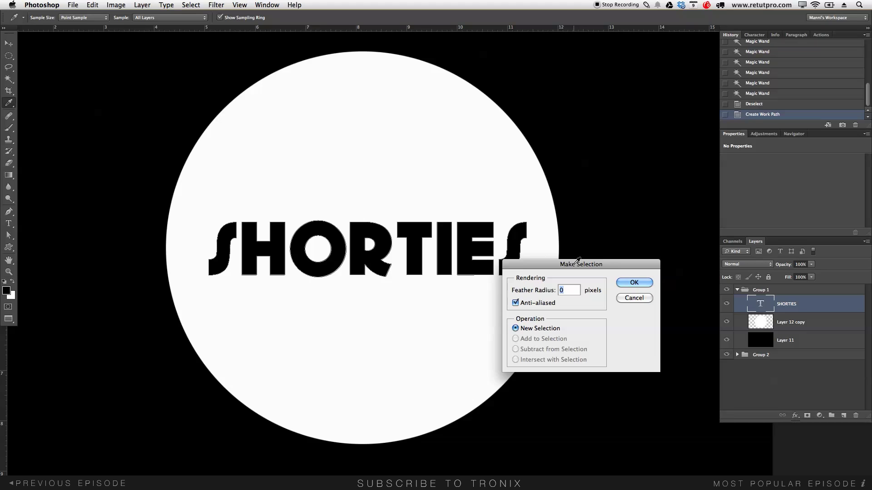
pyautogui.moveTo(580, 263); pyautogui.dragTo(621, 51)
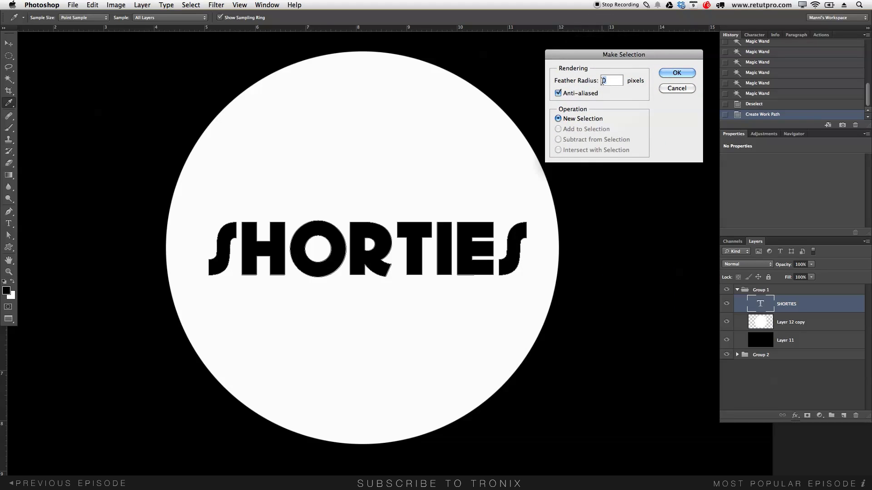
pyautogui.click(666, 74)
pyautogui.press('p')
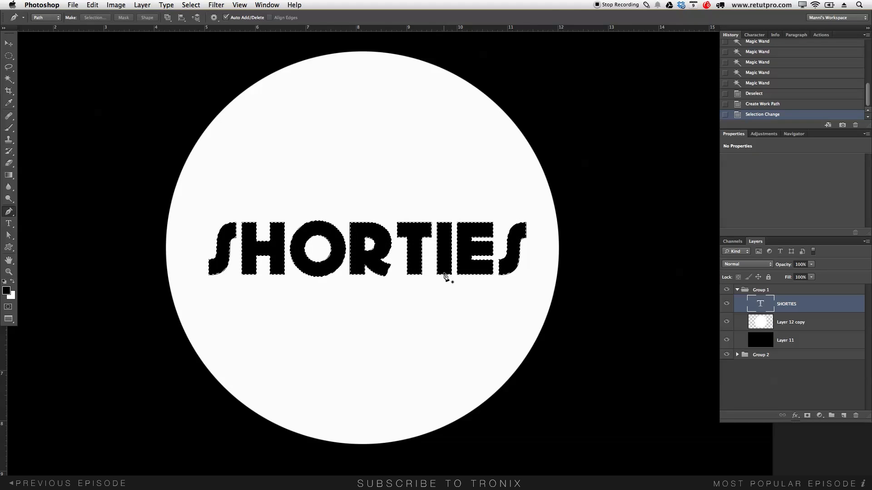
pyautogui.press('super+comma')
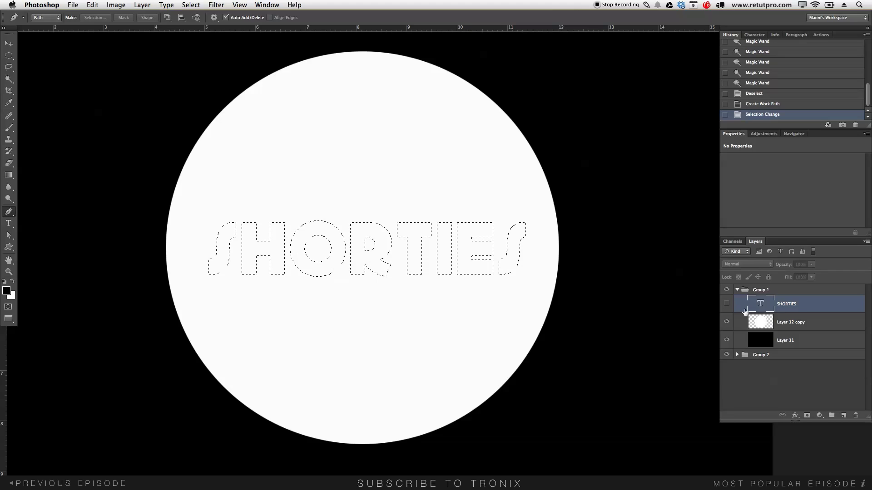
pyautogui.click(778, 326)
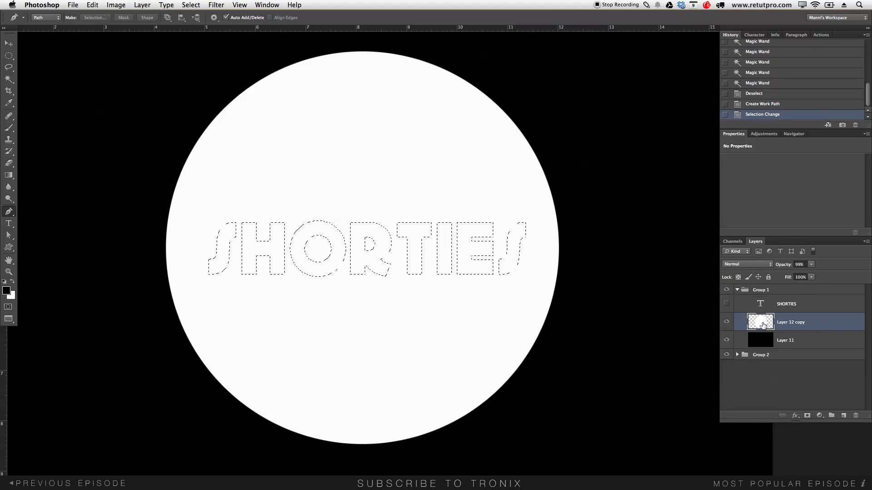
pyautogui.press('Delete')
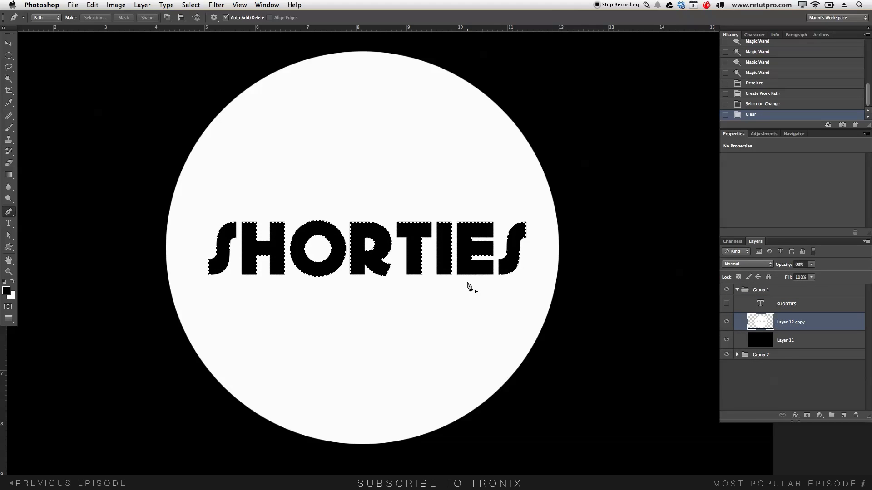
pyautogui.press('super+d')
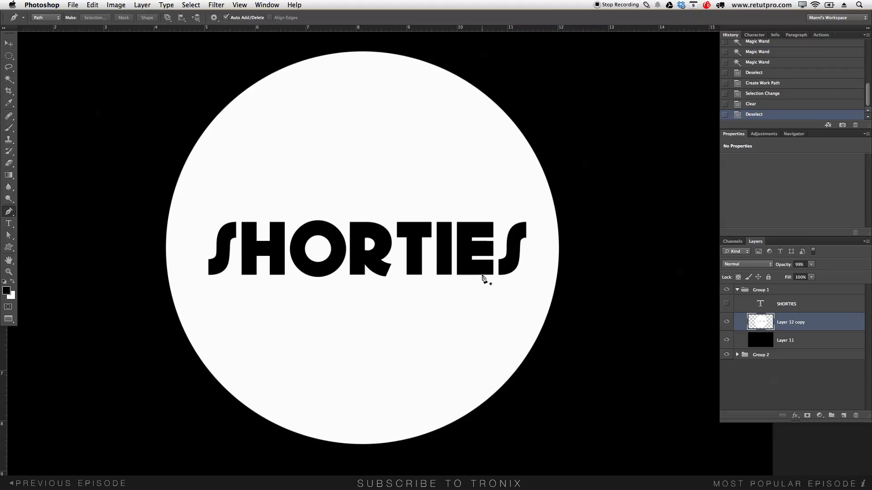
# Inspect the cut letter edges up close, then hide Layer 11 to reveal the desert photo
pyautogui.press('z')
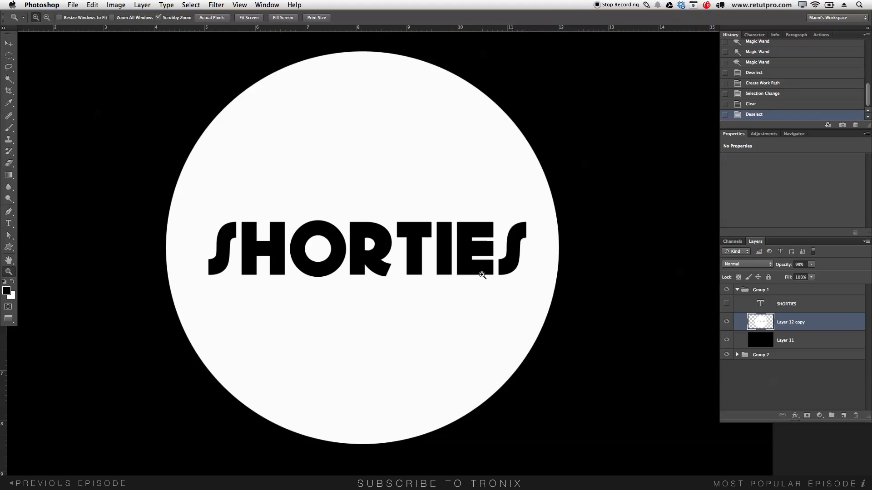
pyautogui.click(479, 246)
pyautogui.click(501, 248)
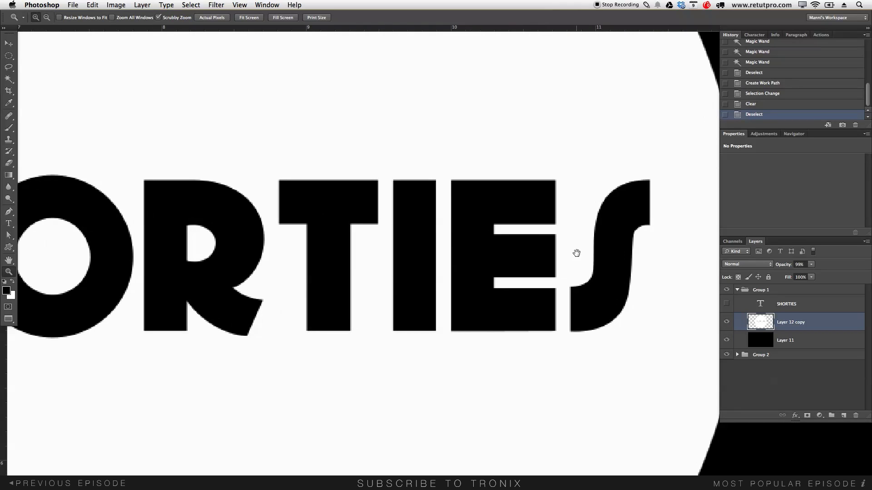
pyautogui.moveTo(576, 253); pyautogui.dragTo(446, 236)
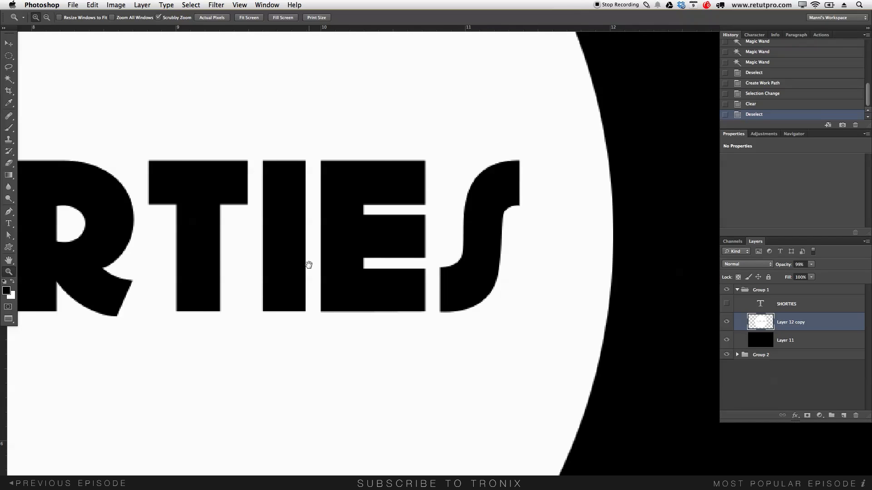
pyautogui.moveTo(307, 263); pyautogui.dragTo(471, 253)
pyautogui.moveTo(63, 268); pyautogui.dragTo(289, 268)
pyautogui.hotkey('ctrl', '0')
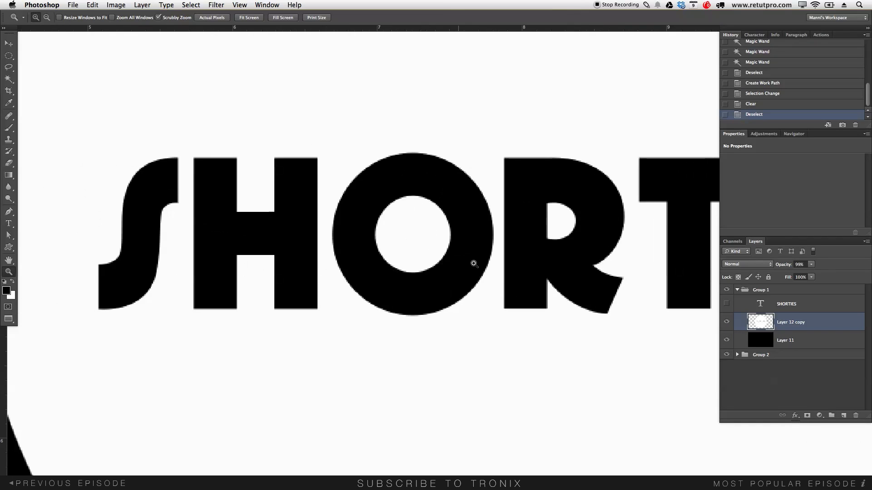
pyautogui.hotkey('ctrl', '-')
pyautogui.hotkey('ctrl', '-')
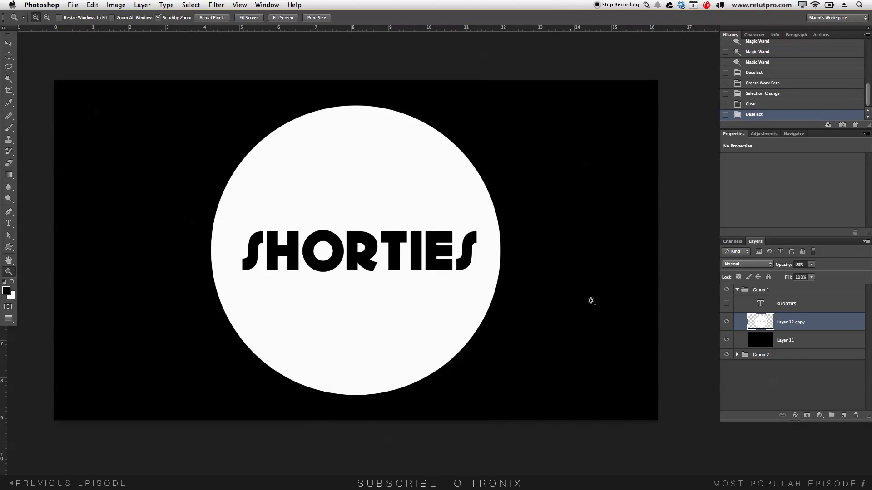
pyautogui.click(726, 340)
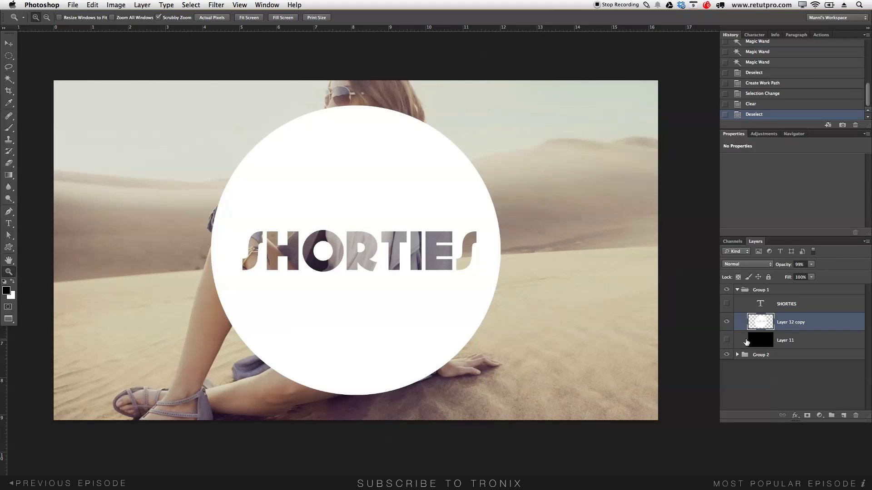
pyautogui.click(810, 341)
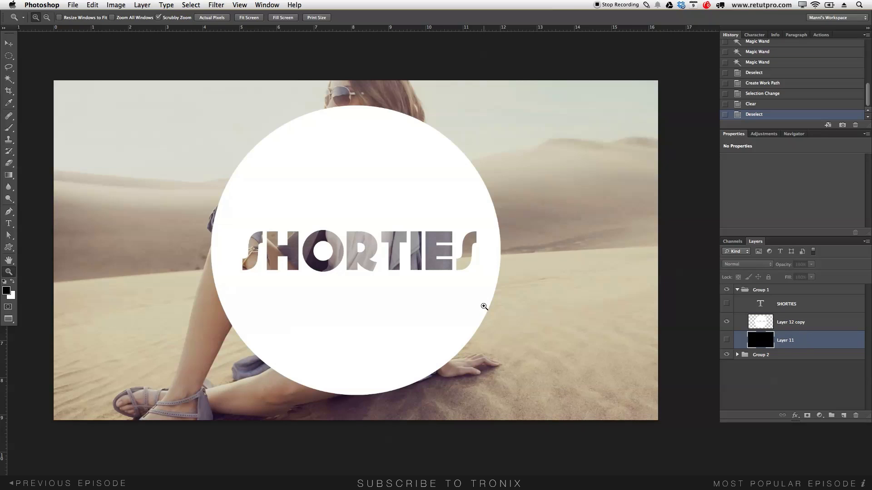